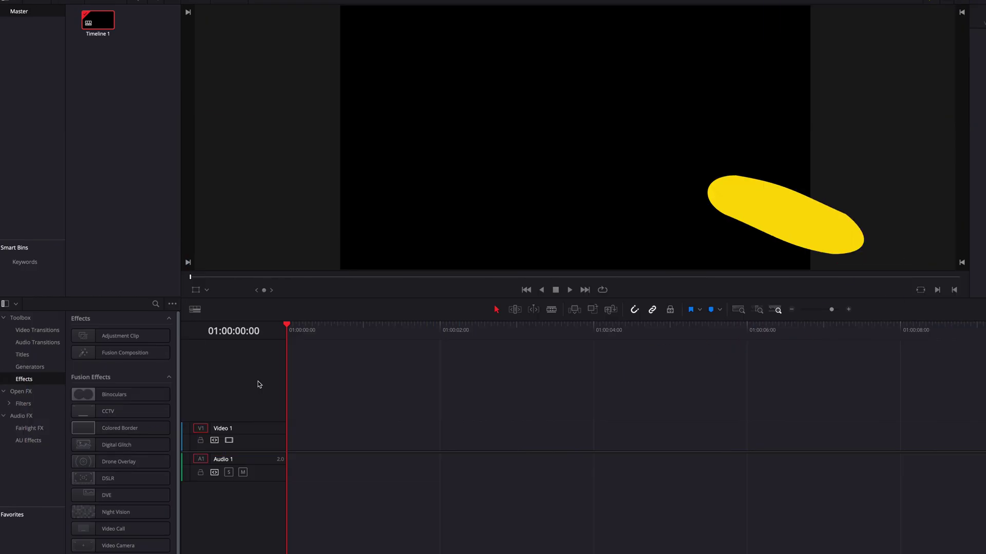
# Put a Fusion Composition on V1, open it in Fusion, and wire a Text+ node into MediaOut1.
pyautogui.moveTo(124, 355); pyautogui.dragTo(337, 443)
pyautogui.click(336, 443)
pyautogui.click(523, 541)
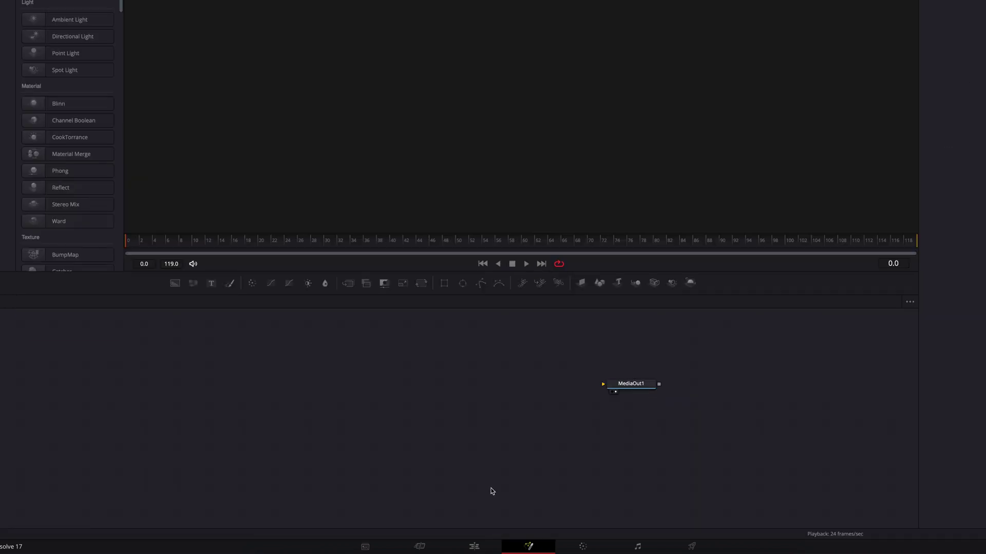
pyautogui.moveTo(199, 287); pyautogui.dragTo(332, 385)
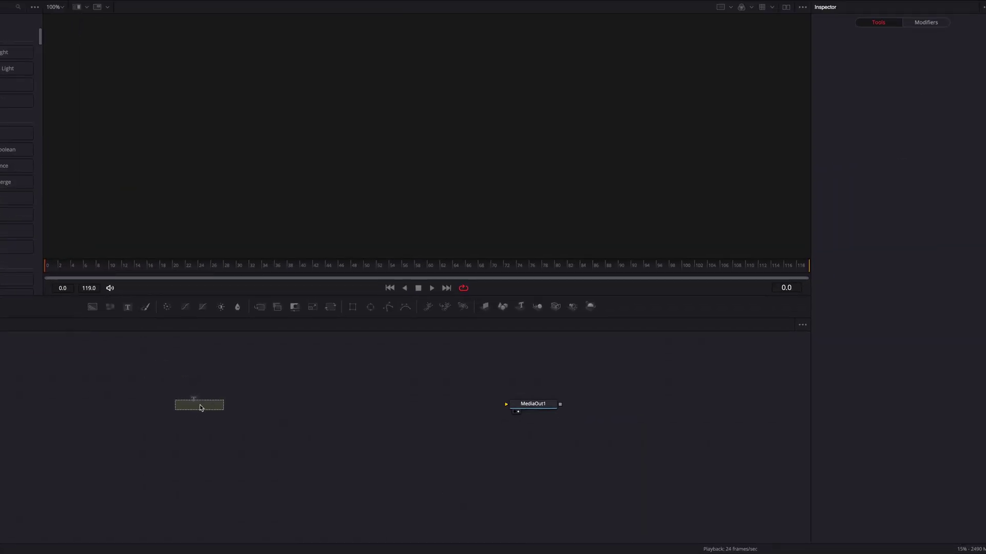
pyautogui.moveTo(256, 402); pyautogui.dragTo(517, 407)
# Make Text1 read 'LONG SHADOW' in Avenir Next Condensed at size 0.2165.
pyautogui.click(905, 146)
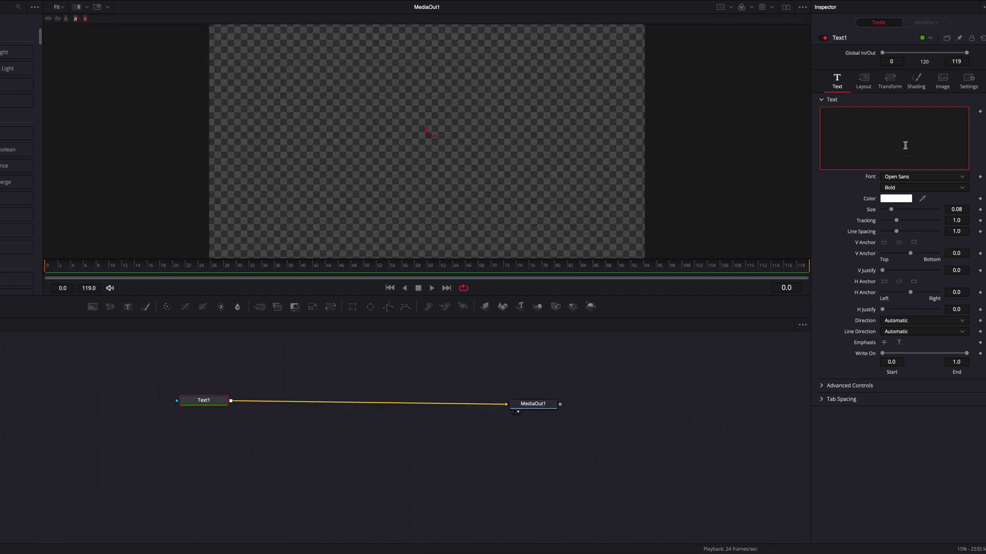
pyautogui.write('LONG SHADOW')
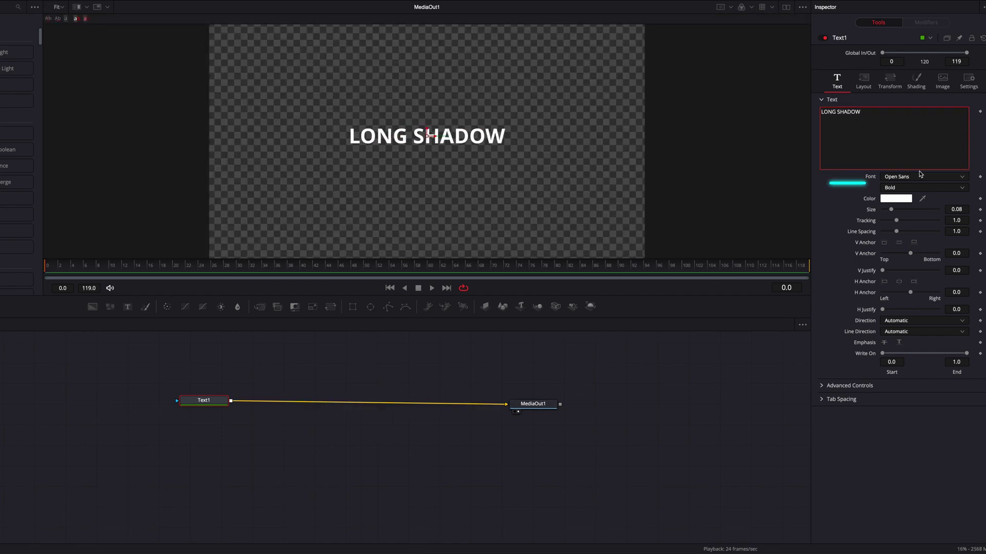
pyautogui.click(920, 175)
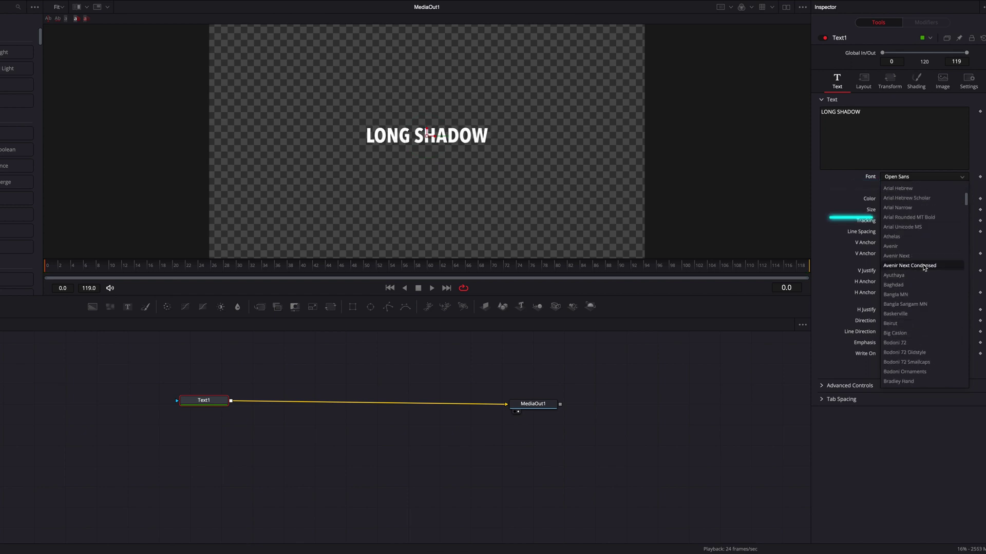
pyautogui.click(924, 266)
pyautogui.moveTo(891, 210); pyautogui.dragTo(907, 210)
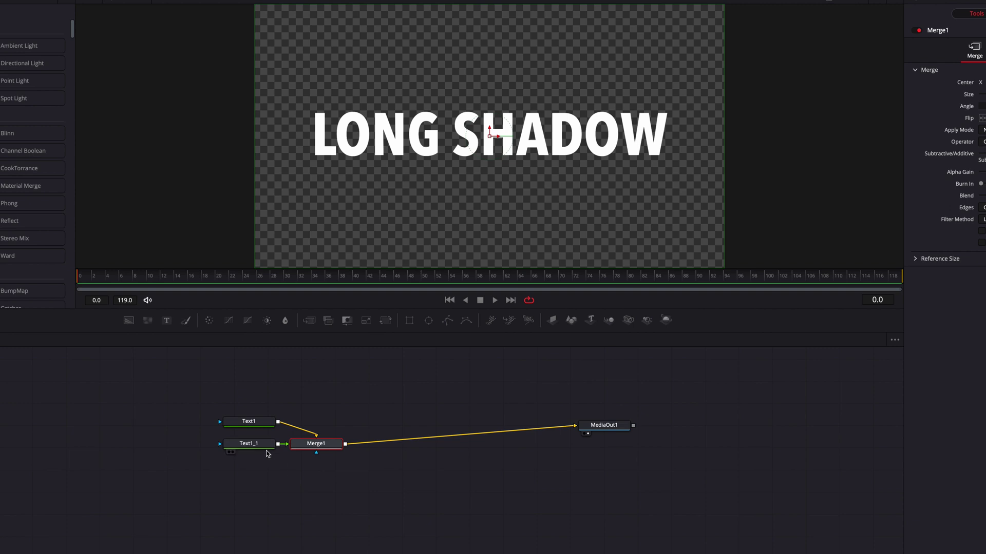
# Move Text1 up and drop a Duplicate effect onto the link between Text1 and Merge1.
pyautogui.moveTo(259, 427); pyautogui.dragTo(259, 388)
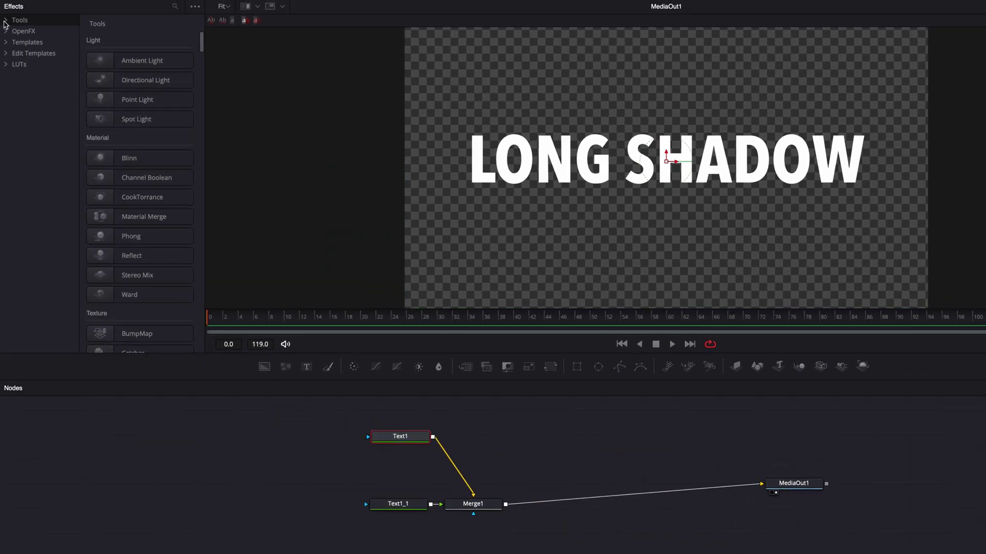
pyautogui.click(5, 20)
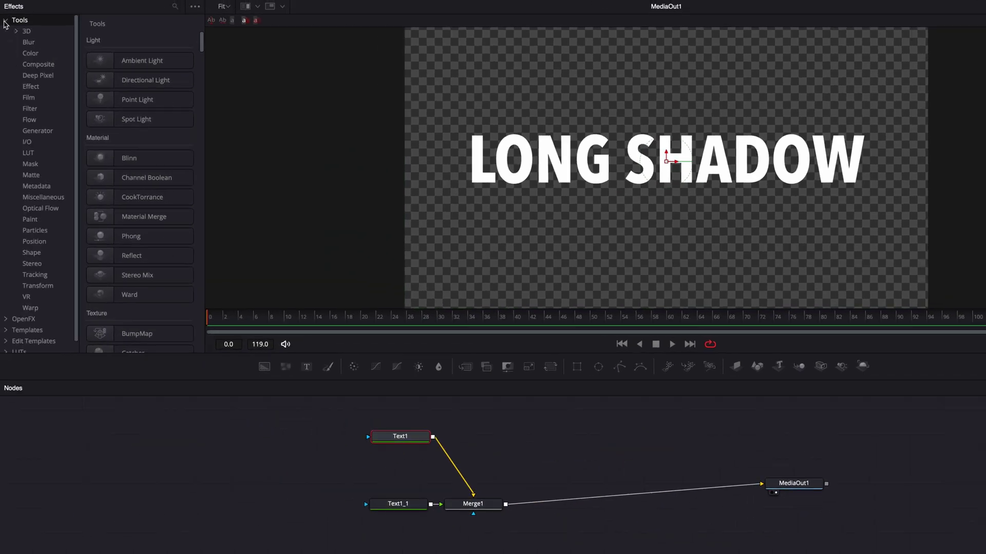
pyautogui.click(35, 87)
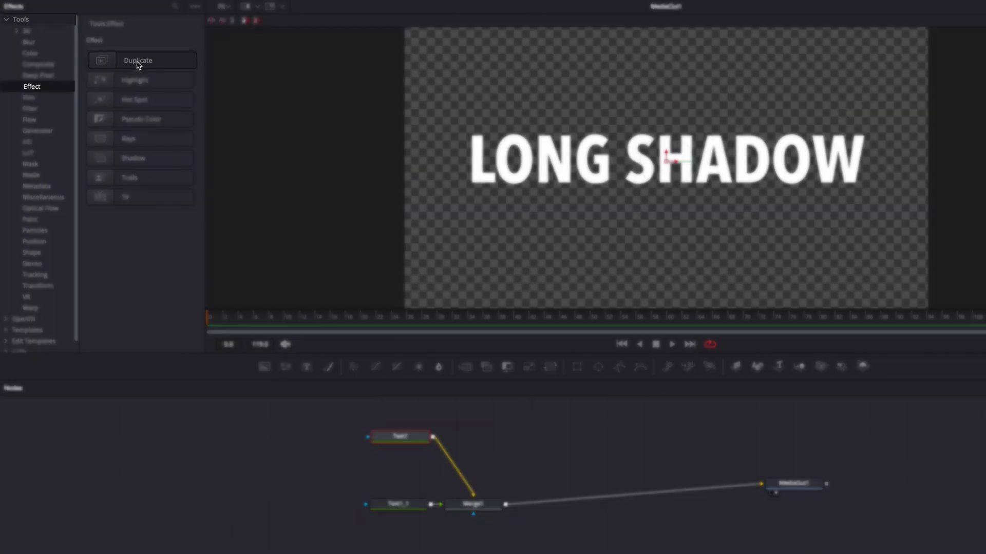
pyautogui.moveTo(137, 60); pyautogui.dragTo(491, 441)
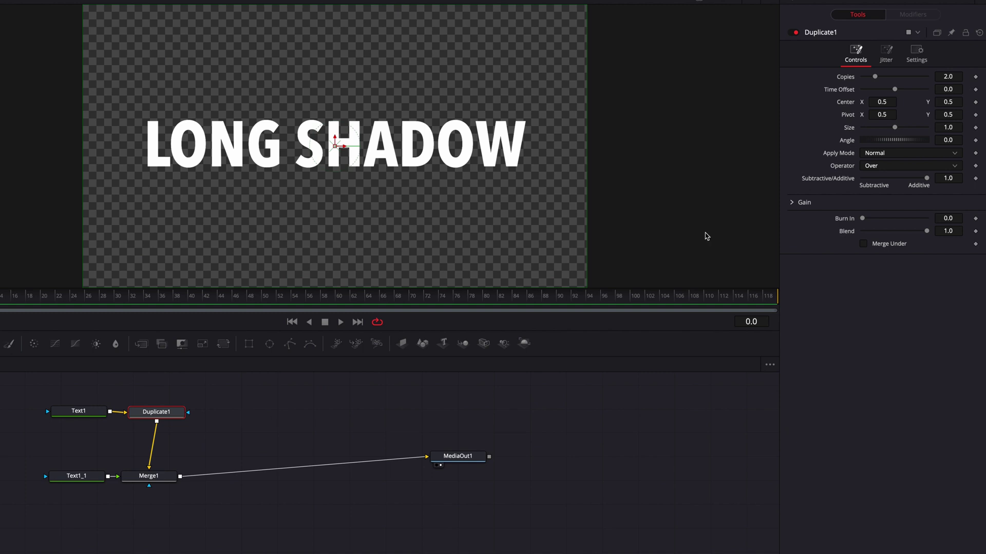
# Set Duplicate1 to make 50 copies.
pyautogui.click(957, 76)
pyautogui.press('Tab')
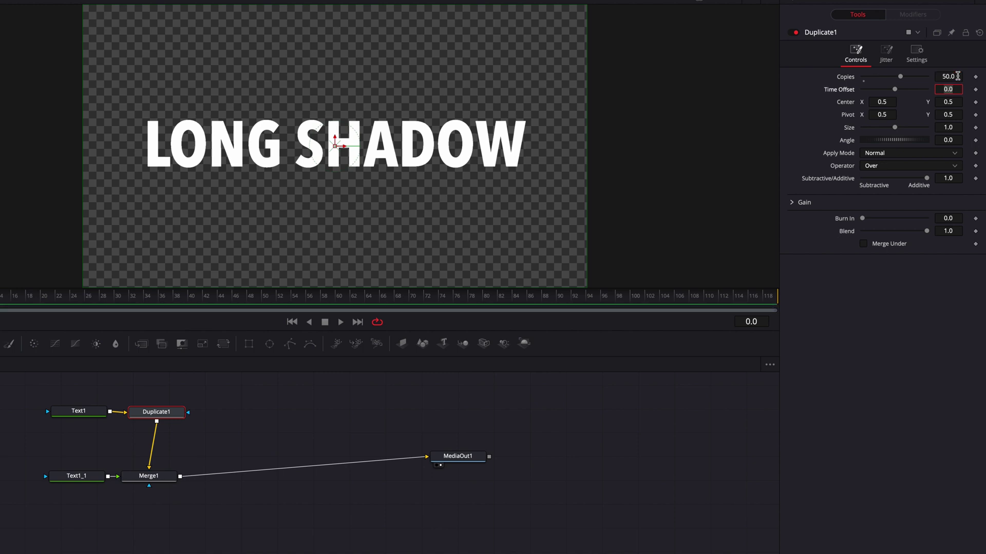
pyautogui.click(939, 285)
# Offset the copies' Center to about 0.5012 × 0.4986 to form a diagonal stepped shadow.
pyautogui.moveTo(953, 102); pyautogui.dragTo(949, 102)
pyautogui.moveTo(882, 102); pyautogui.dragTo(884, 102)
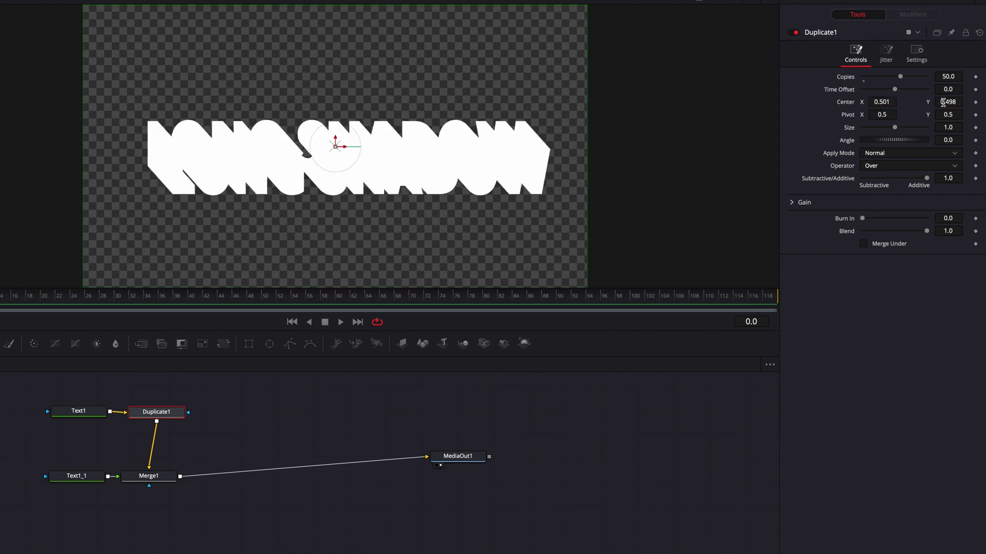
pyautogui.click(952, 102)
pyautogui.moveTo(952, 102); pyautogui.dragTo(955, 103)
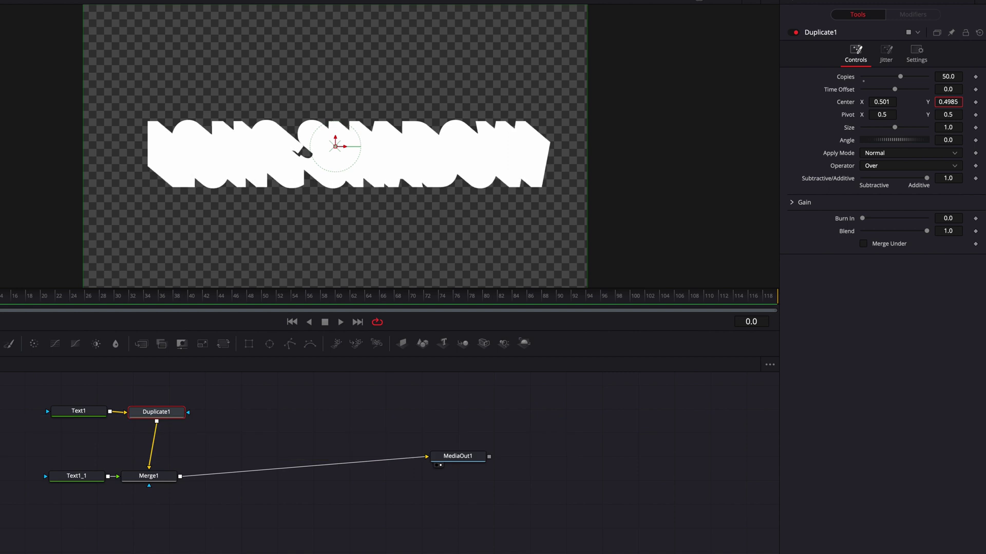
pyautogui.moveTo(881, 102); pyautogui.dragTo(883, 102)
pyautogui.moveTo(948, 102); pyautogui.dragTo(893, 100)
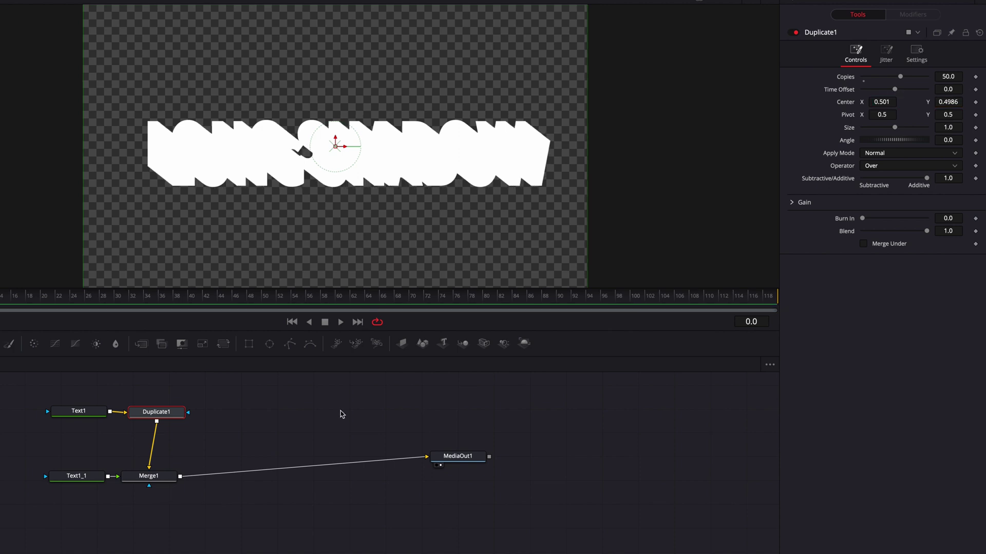
pyautogui.click(78, 414)
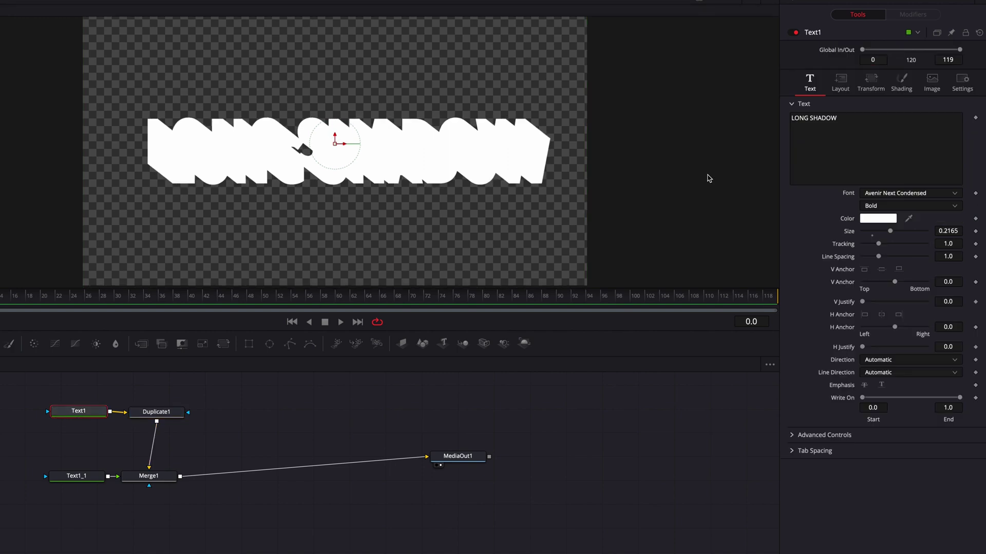
# Change Text1's colour to black so the copies form a black shadow.
pyautogui.click(886, 222)
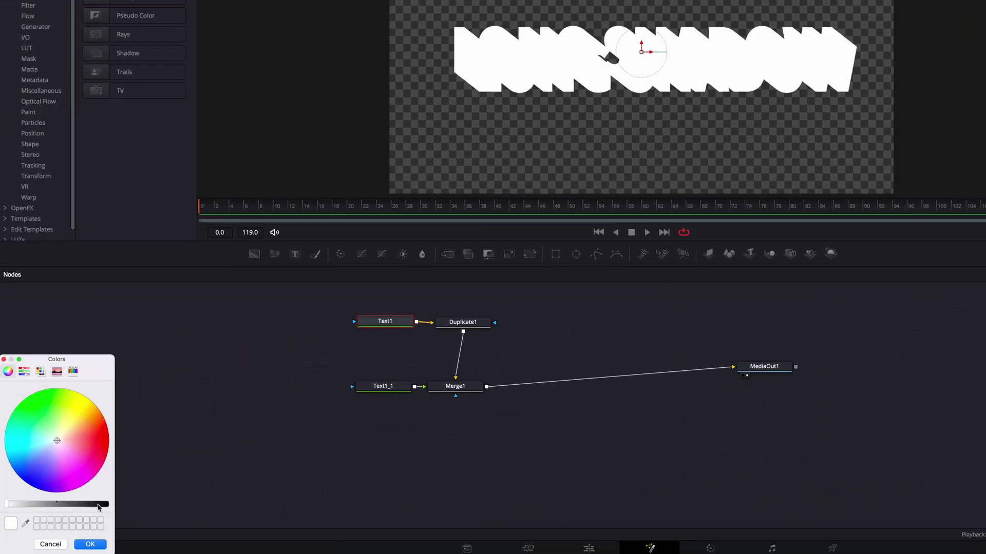
pyautogui.moveTo(99, 507); pyautogui.dragTo(127, 508)
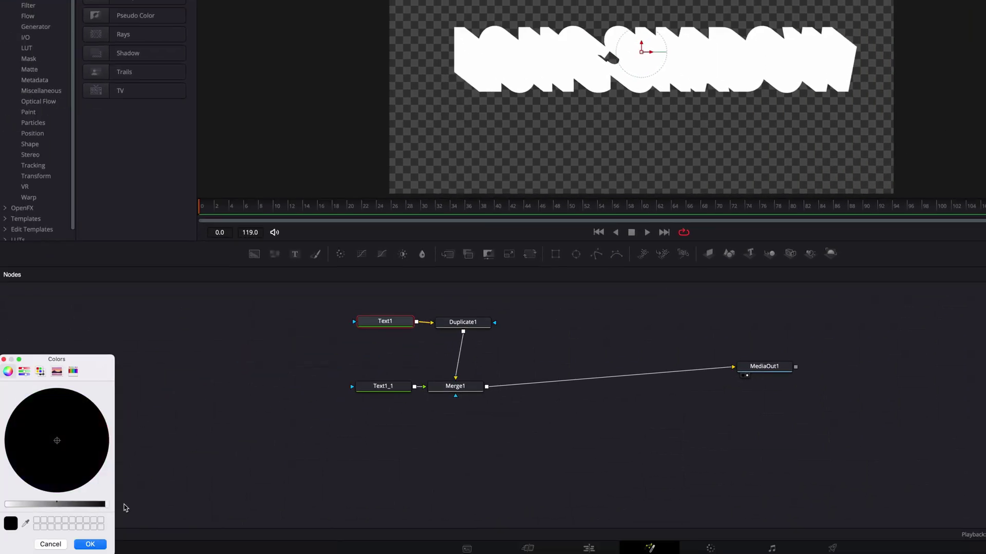
pyautogui.click(97, 545)
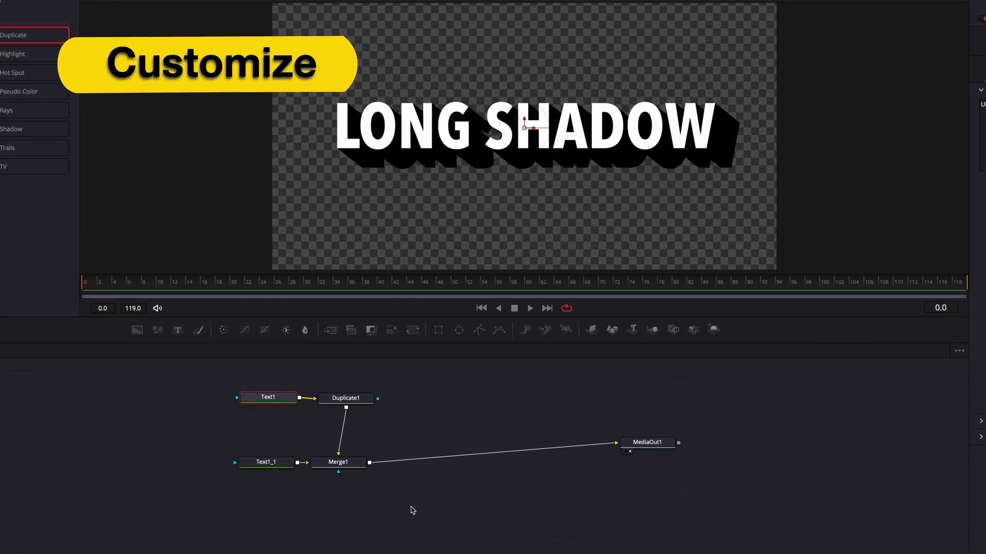
pyautogui.click(380, 403)
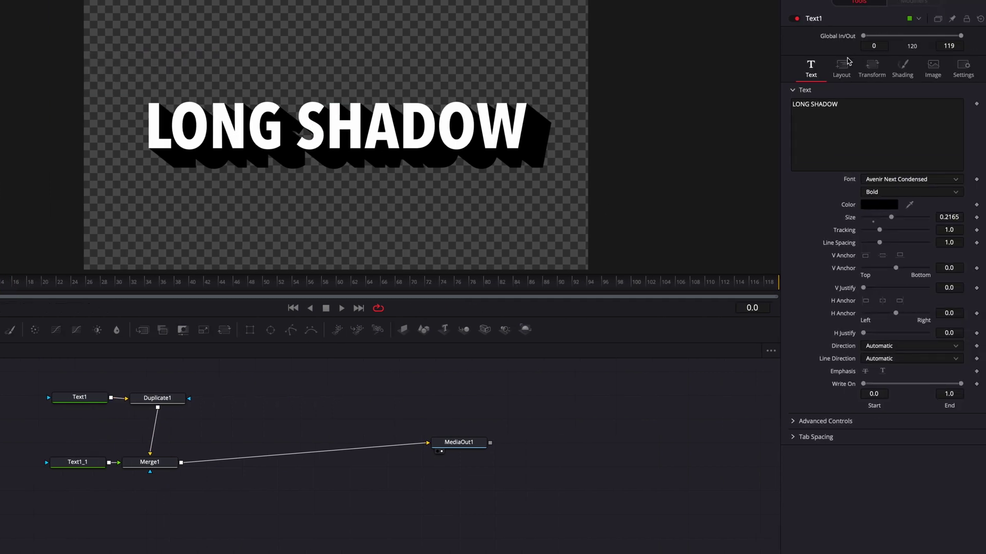
pyautogui.click(159, 398)
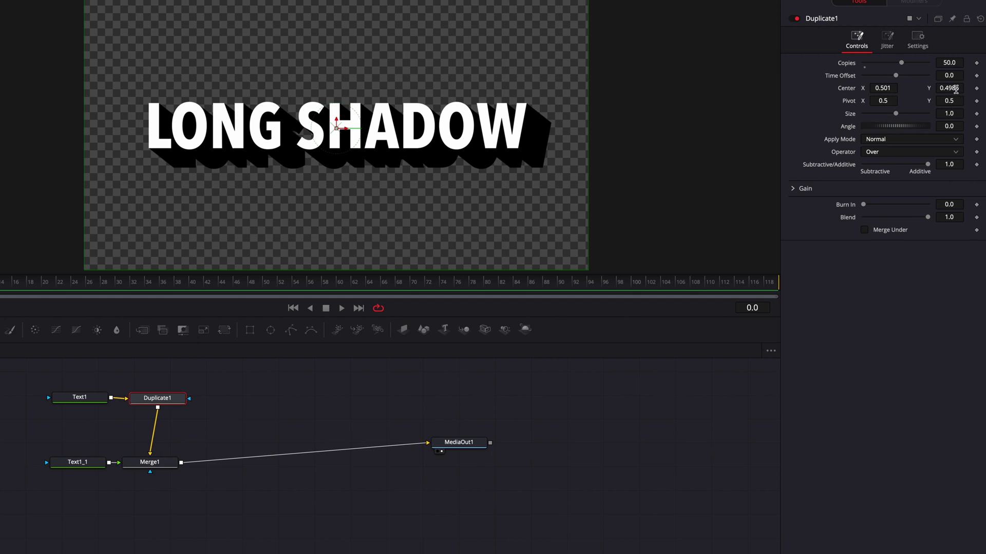
pyautogui.moveTo(956, 89); pyautogui.dragTo(936, 92)
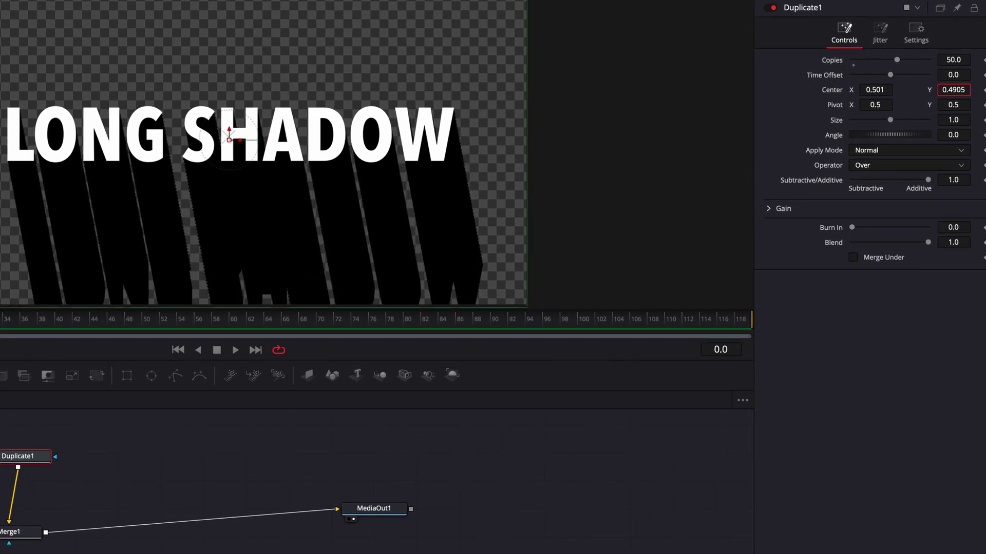
pyautogui.moveTo(875, 90); pyautogui.dragTo(884, 89)
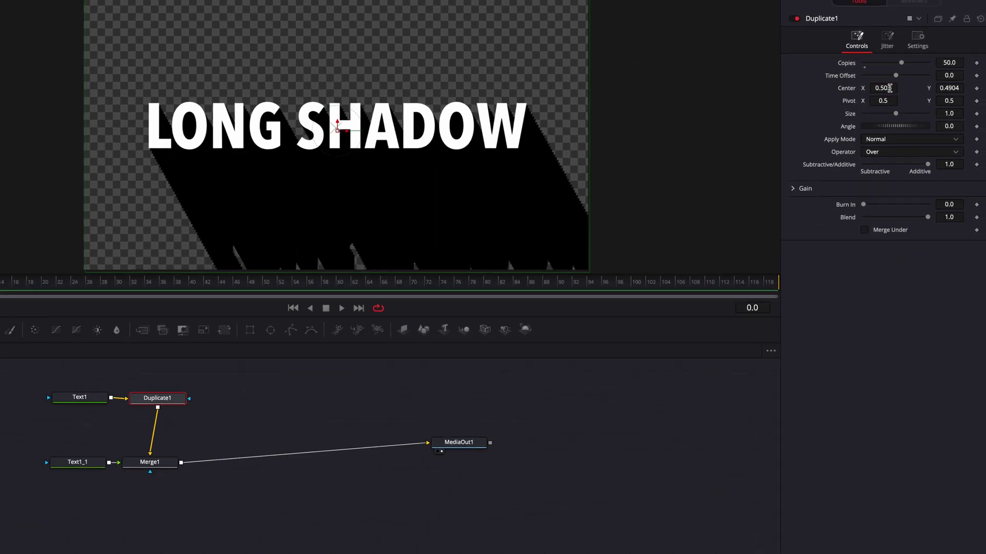
pyautogui.hotkey('ctrl', 'z')
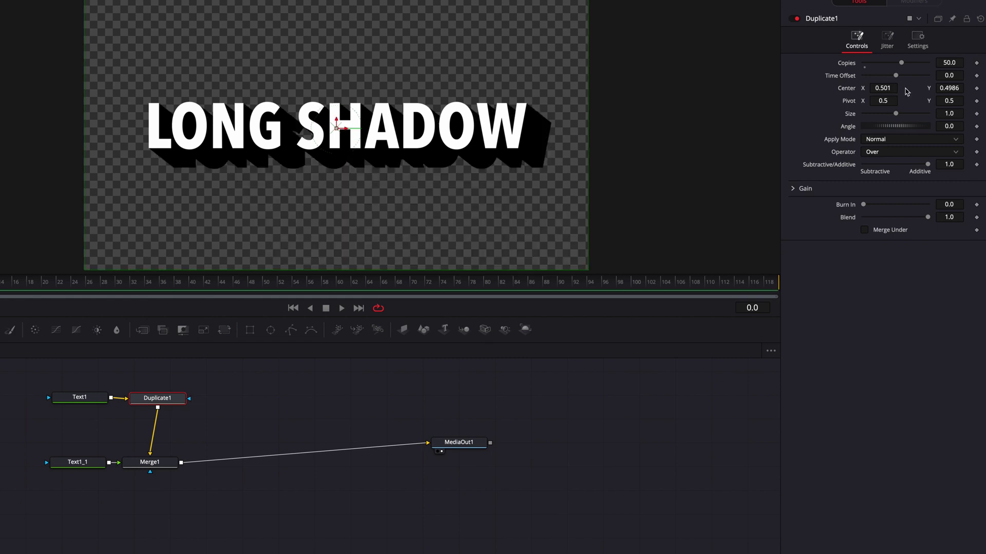
pyautogui.click(957, 62)
pyautogui.write('400')
pyautogui.press('Tab')
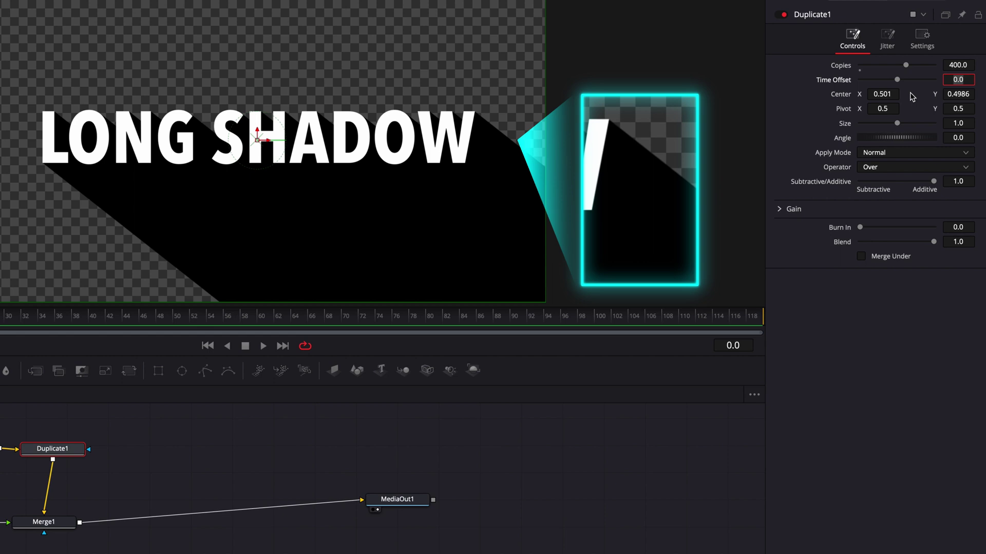
pyautogui.click(958, 94)
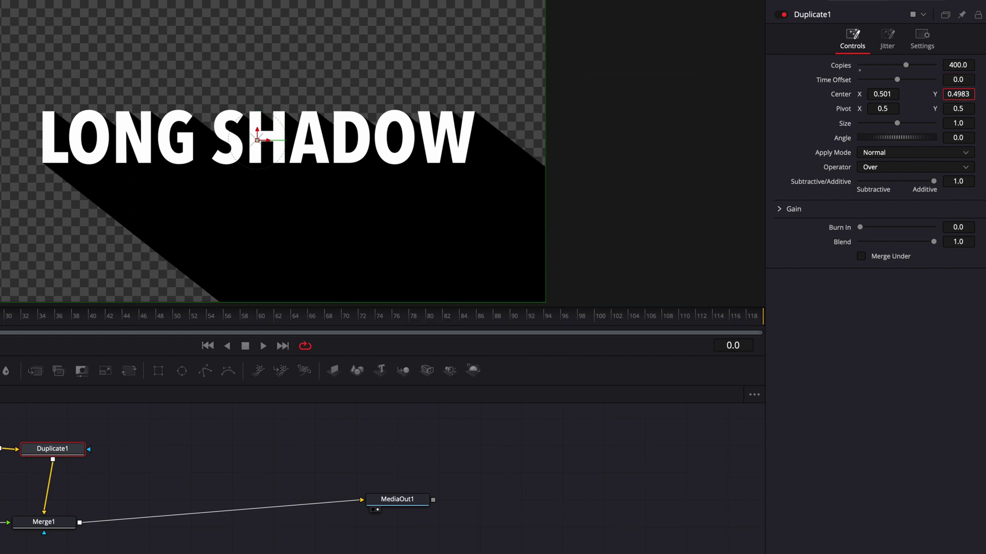
pyautogui.moveTo(257, 139); pyautogui.dragTo(257, 140)
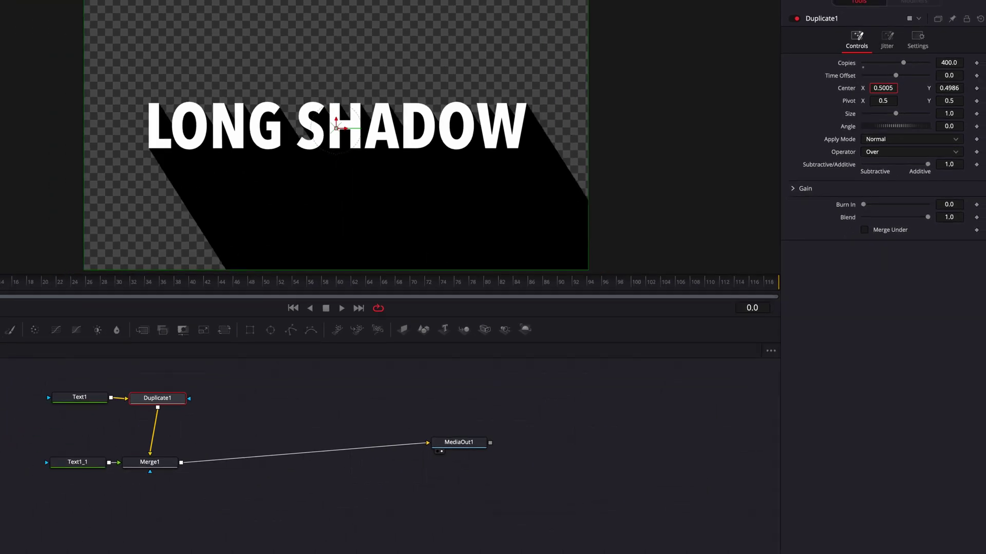
pyautogui.hotkey('ctrl', 'z')
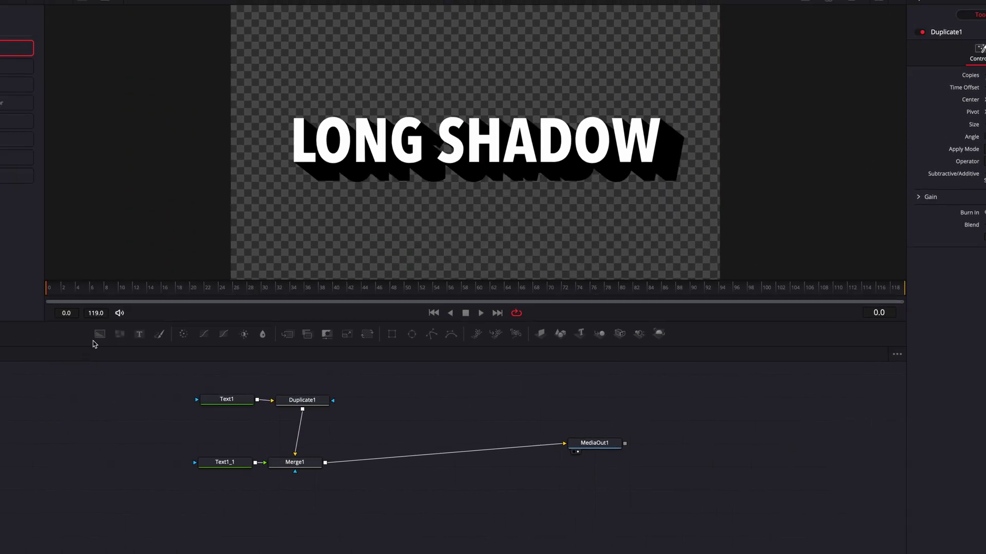
# Add a Background node through Merge2 and swap Merge2's inputs so the text sits on top.
pyautogui.moveTo(100, 334); pyautogui.dragTo(325, 463)
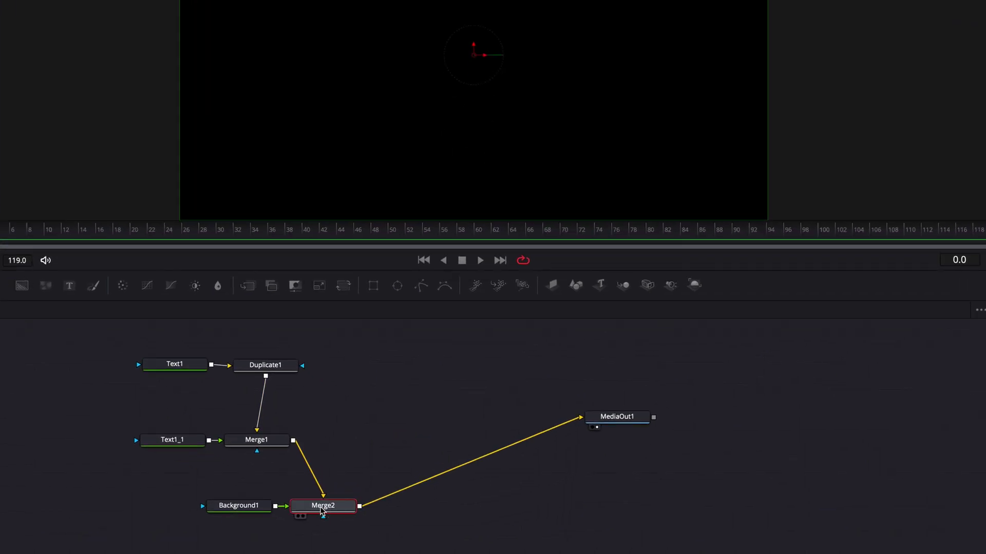
pyautogui.rightClick(322, 511)
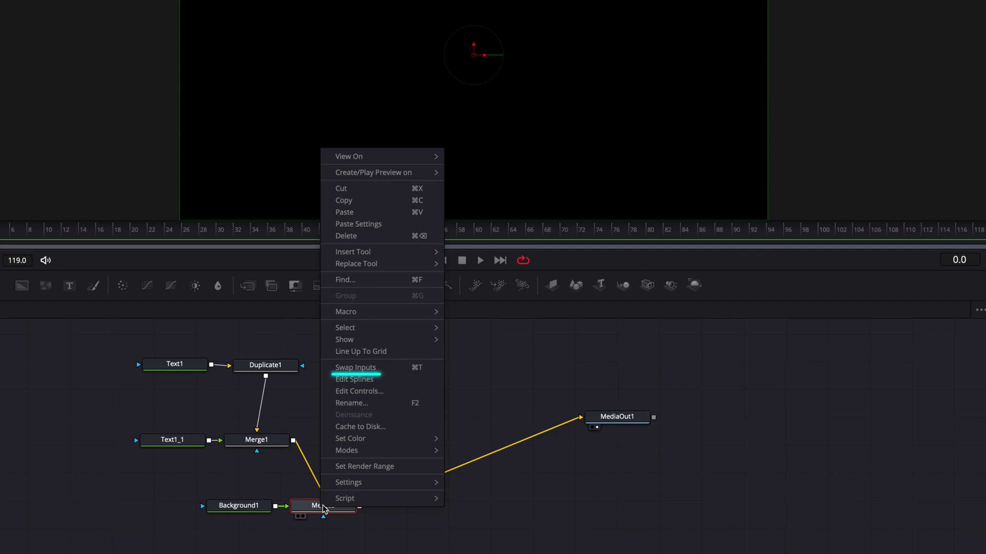
pyautogui.click(393, 369)
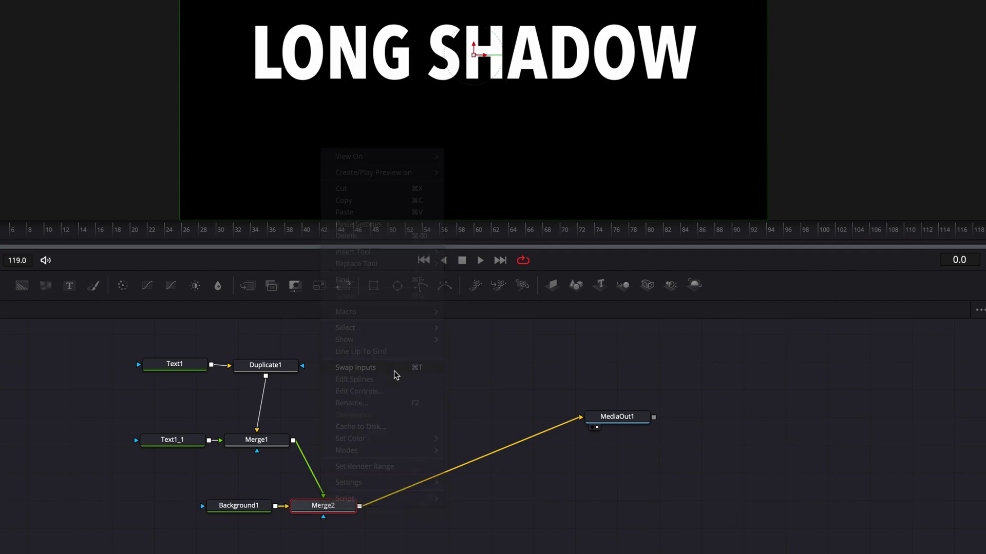
# Set Background1's colour to a strong blue (hue 0.6, Value 0.843).
pyautogui.click(239, 505)
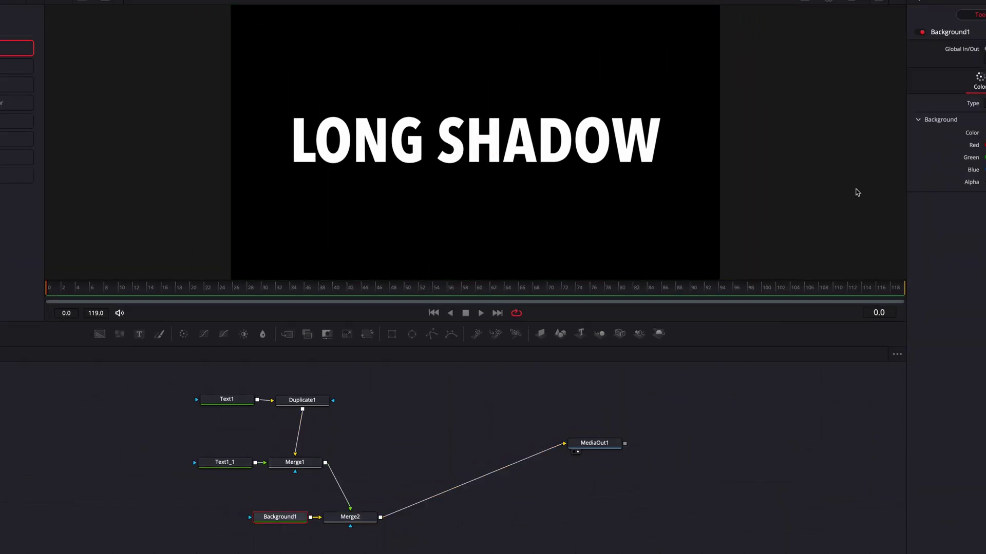
pyautogui.click(879, 133)
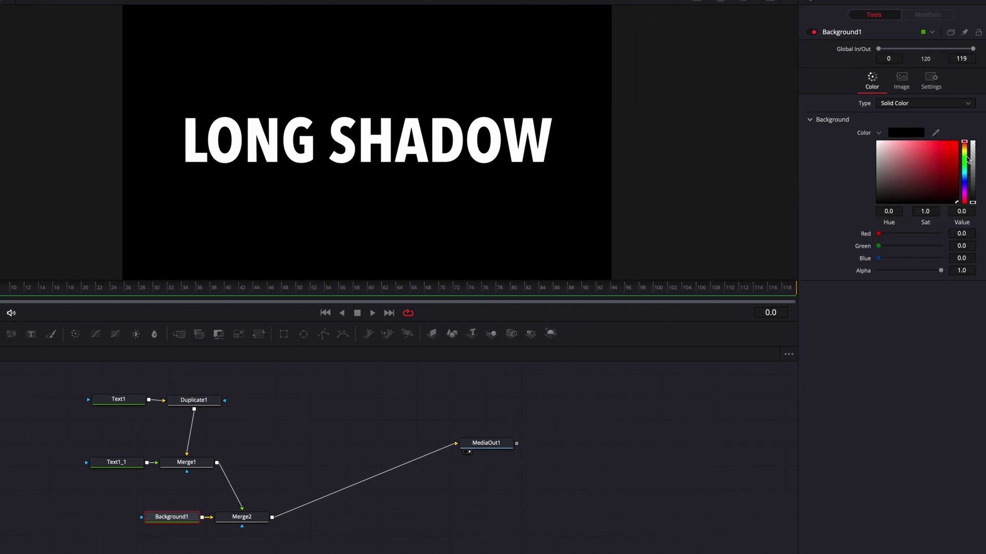
pyautogui.moveTo(965, 183); pyautogui.dragTo(962, 151)
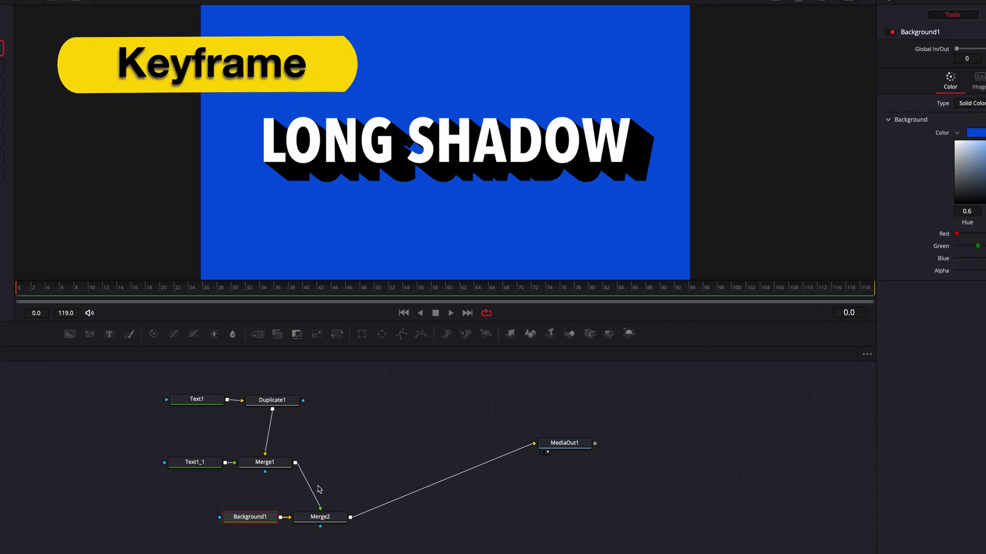
# Keyframe Duplicate1's Center at frames 20 and 36.
pyautogui.click(285, 405)
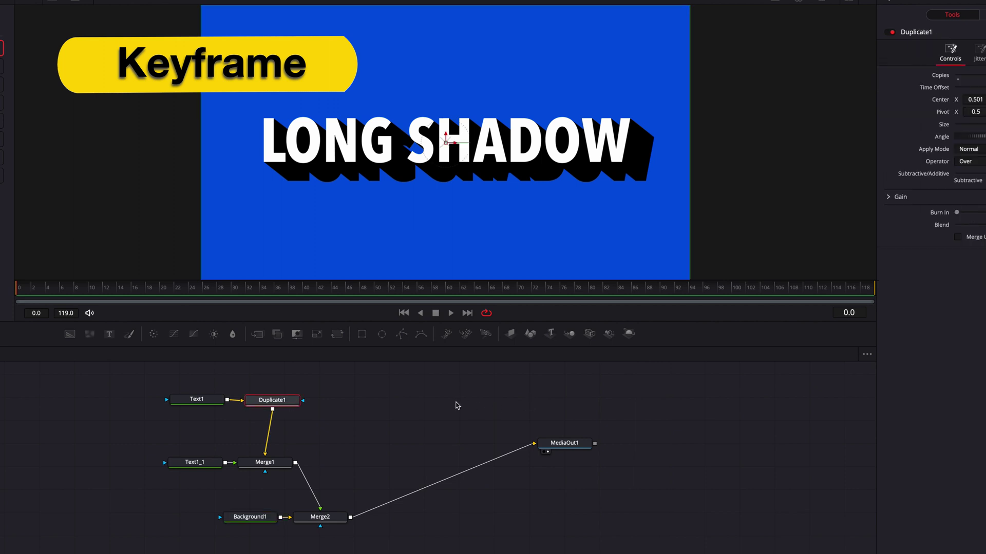
pyautogui.moveTo(172, 292); pyautogui.dragTo(163, 292)
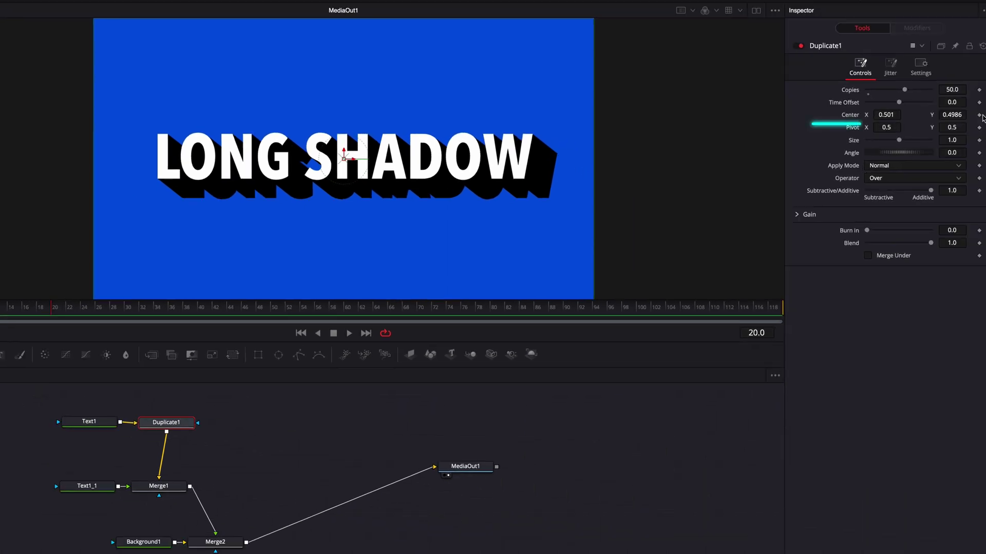
pyautogui.click(979, 115)
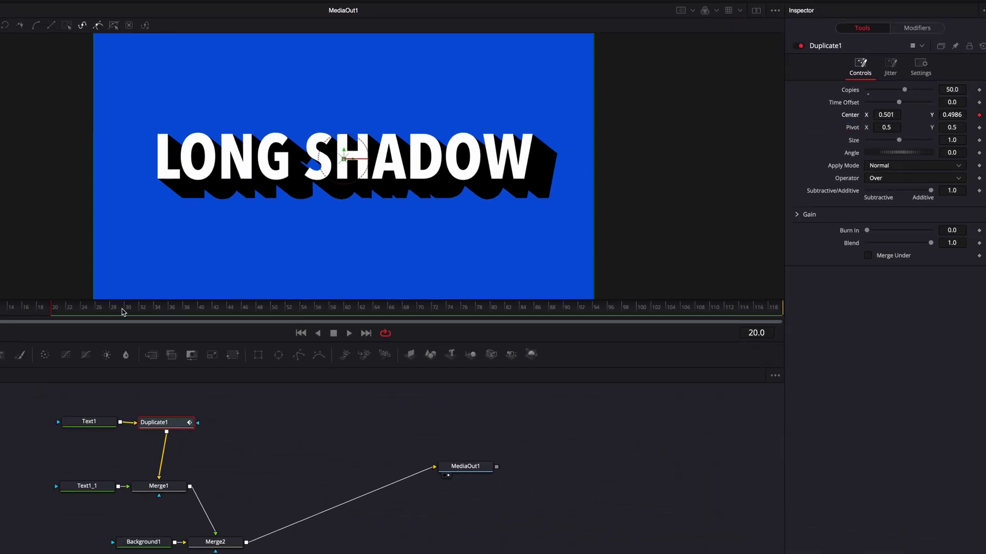
pyautogui.moveTo(123, 311); pyautogui.dragTo(167, 311)
pyautogui.click(980, 115)
# Set the frame-20 Center keyframe to 0.5 × 0.5 so the shadow starts hidden.
pyautogui.press('[')
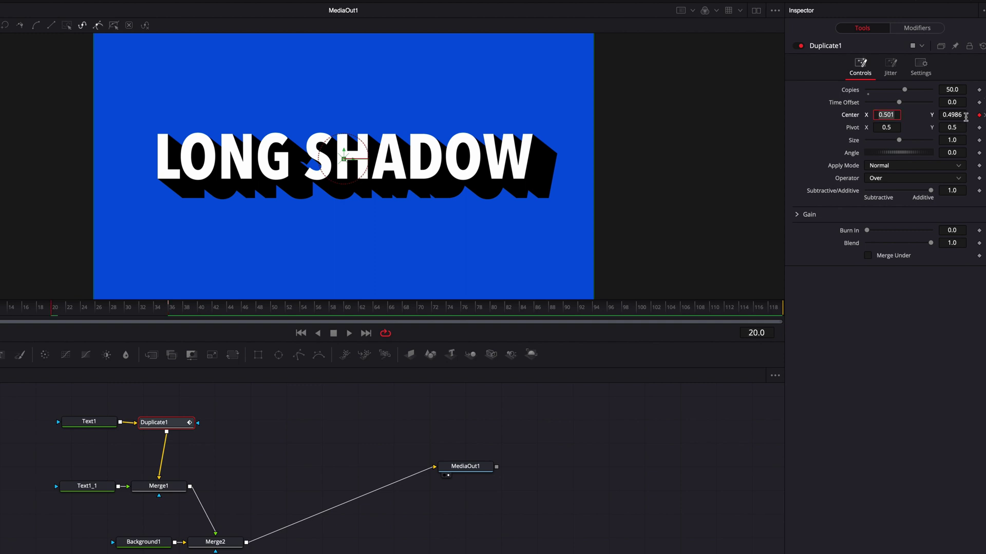
pyautogui.write('0.5')
pyautogui.press('Tab')
pyautogui.write('0')
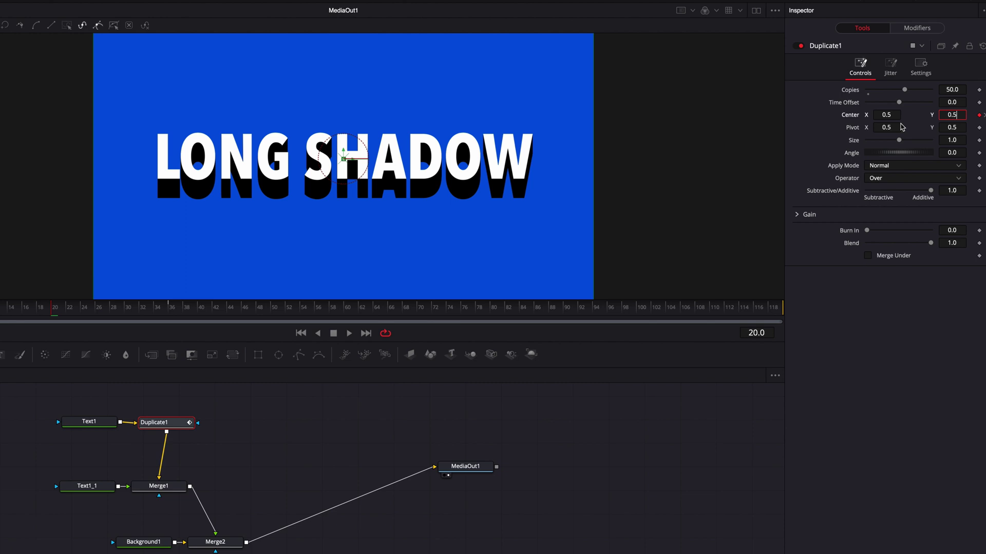
pyautogui.press('Return')
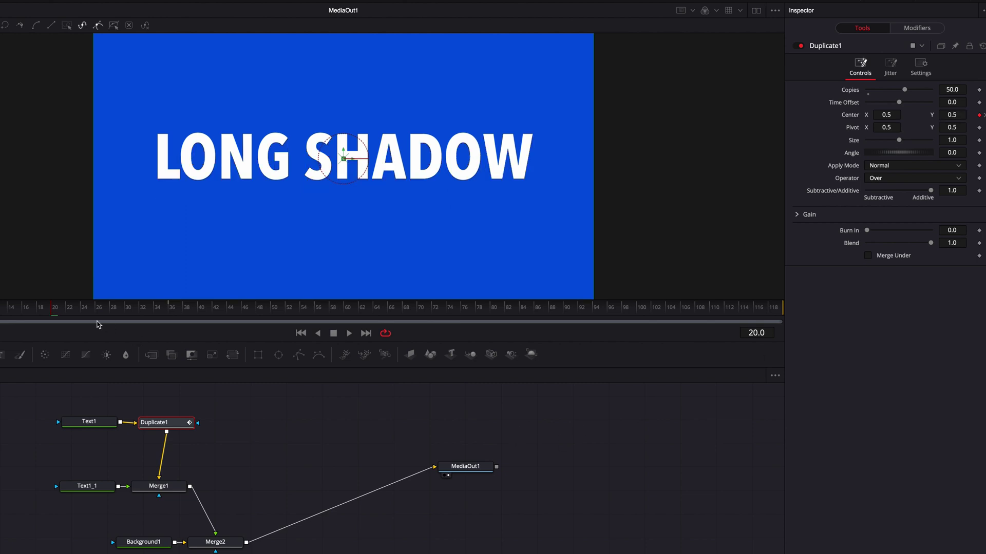
# Preview the shadow growing and insert a Transform node between Merge1 and Merge2.
pyautogui.press('space')
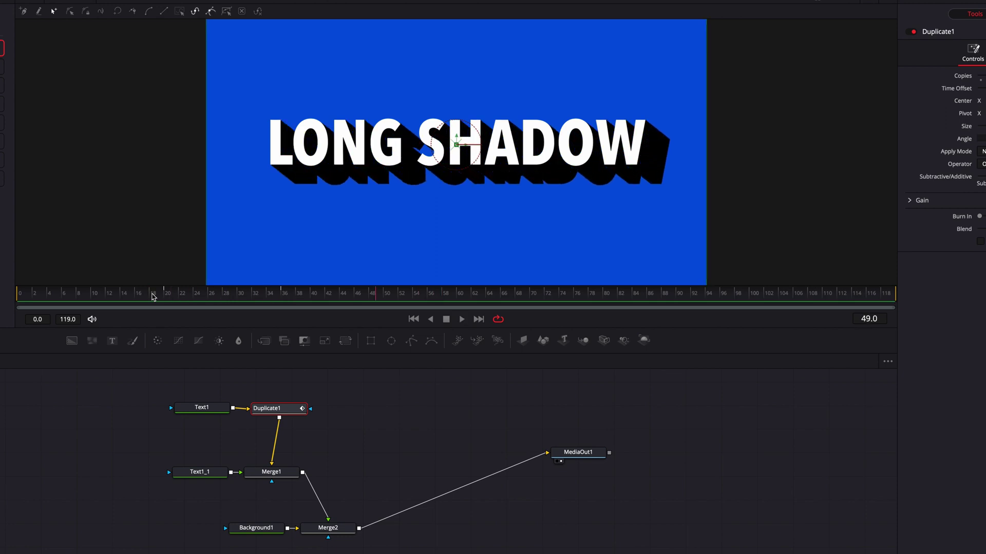
pyautogui.click(152, 295)
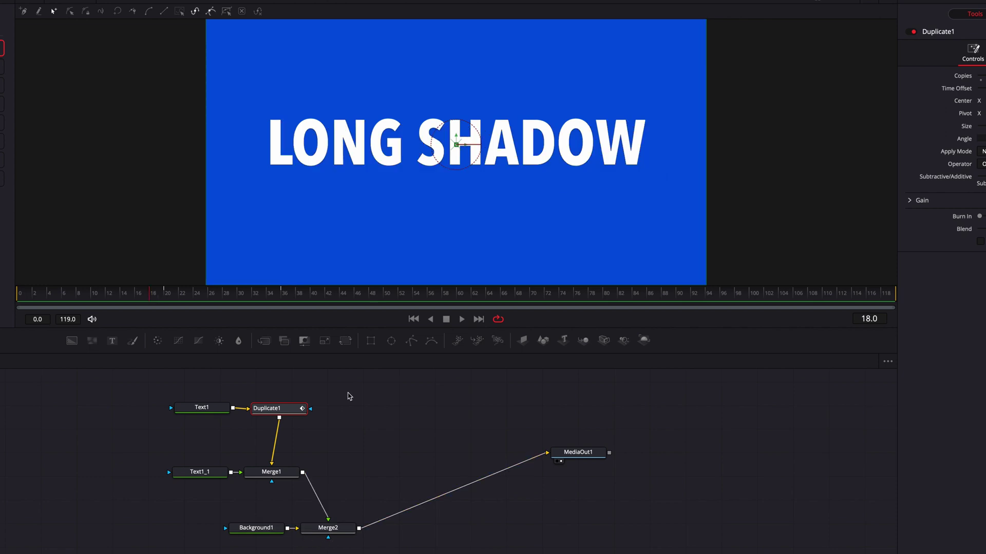
pyautogui.moveTo(345, 341); pyautogui.dragTo(332, 500)
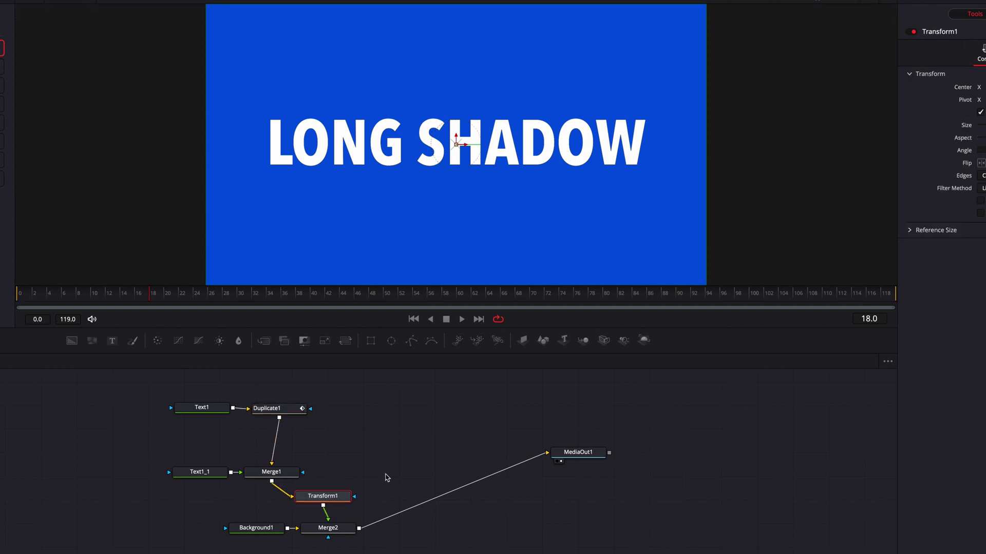
# Keyframe Transform1's Center at frame 20 and move it to 0.454 × 0.508 at frame 36.
pyautogui.click(167, 297)
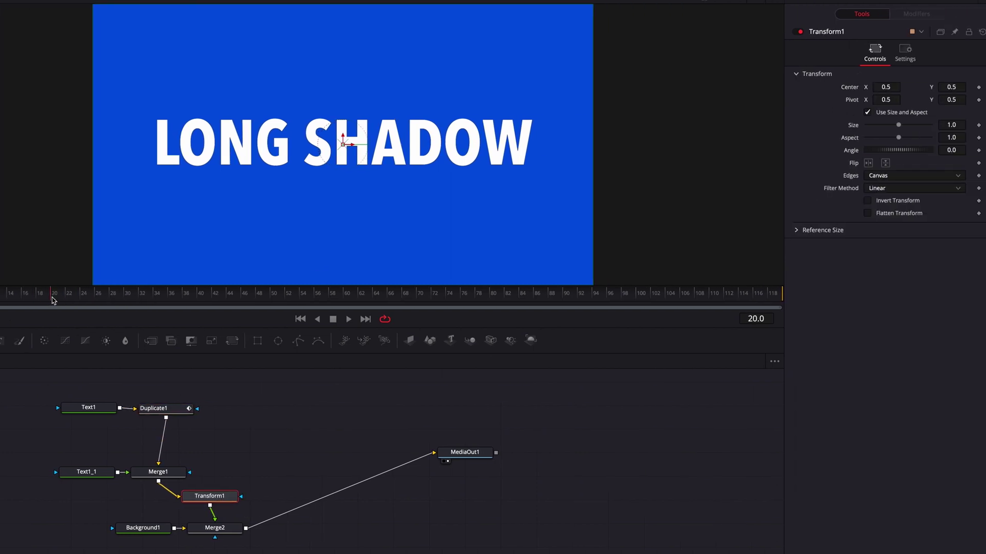
pyautogui.click(979, 87)
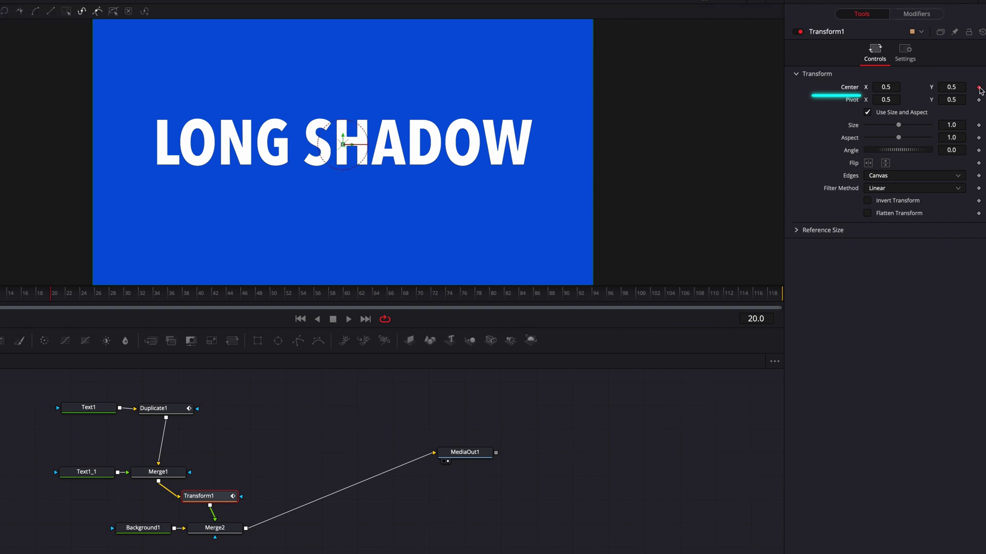
pyautogui.moveTo(142, 304); pyautogui.dragTo(171, 302)
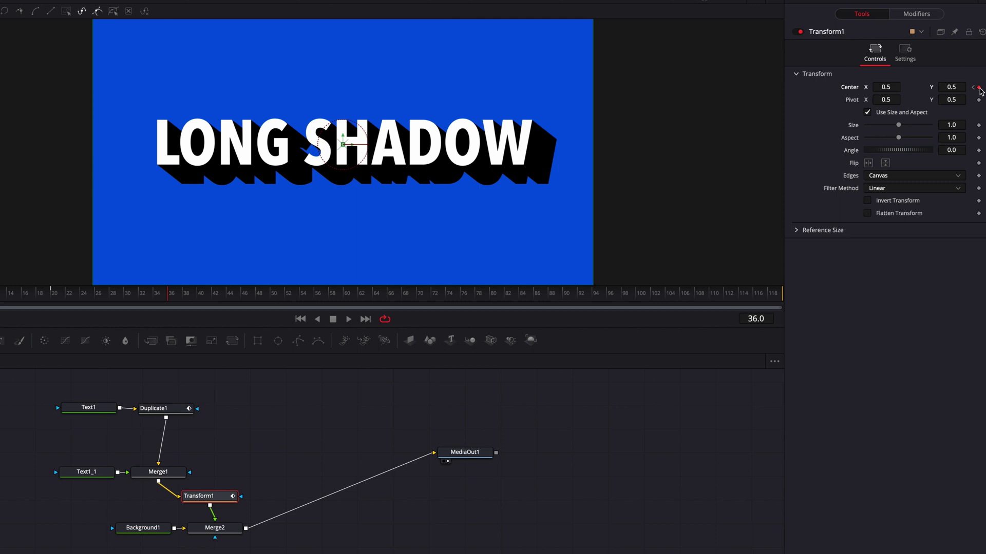
pyautogui.moveTo(893, 87)
pyautogui.mouseDown()
pyautogui.moveTo(872, 87)
pyautogui.moveTo(890, 91)
pyautogui.mouseUp()
pyautogui.moveTo(951, 87); pyautogui.dragTo(957, 88)
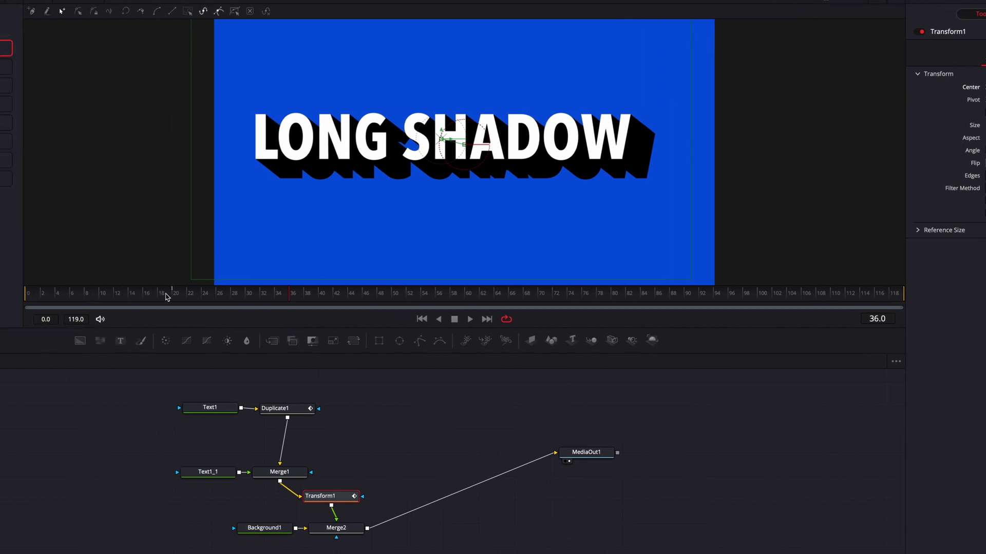
# Play the animation from before the shadow appears to check the title stays centred.
pyautogui.moveTo(166, 296)
pyautogui.mouseDown()
pyautogui.moveTo(153, 297)
pyautogui.moveTo(282, 299)
pyautogui.moveTo(158, 298)
pyautogui.mouseUp()
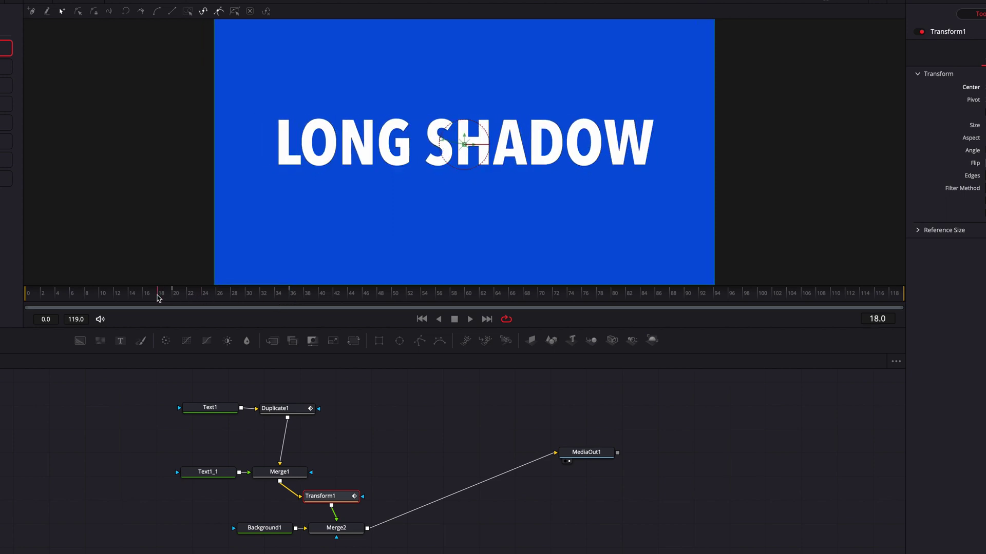
pyautogui.click(124, 399)
pyautogui.press('space')
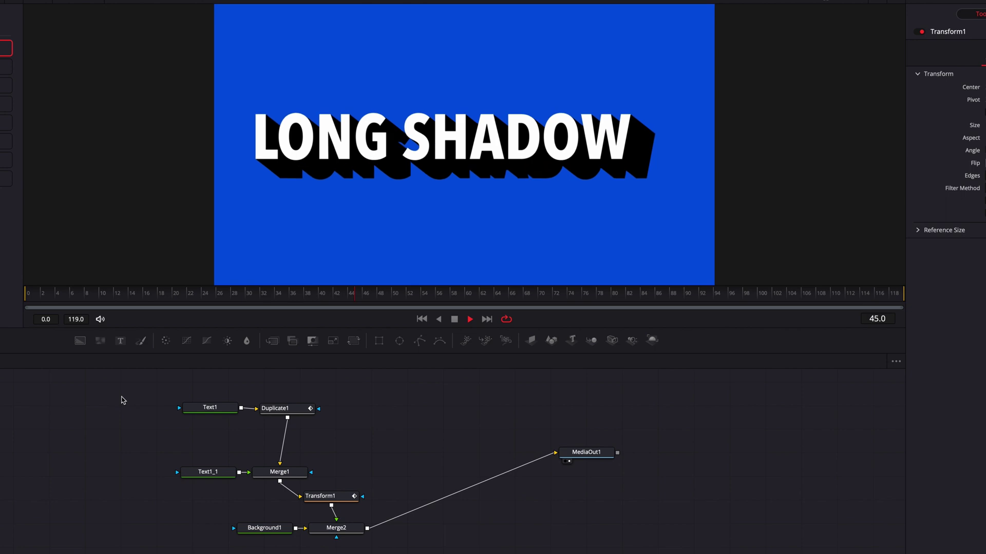
pyautogui.click(136, 295)
# Stop at frame 20 and smooth the Duplicate1 and Transform1 displacement curves into an S-curve in the Spline editor.
pyautogui.click(136, 295)
pyautogui.click(136, 295)
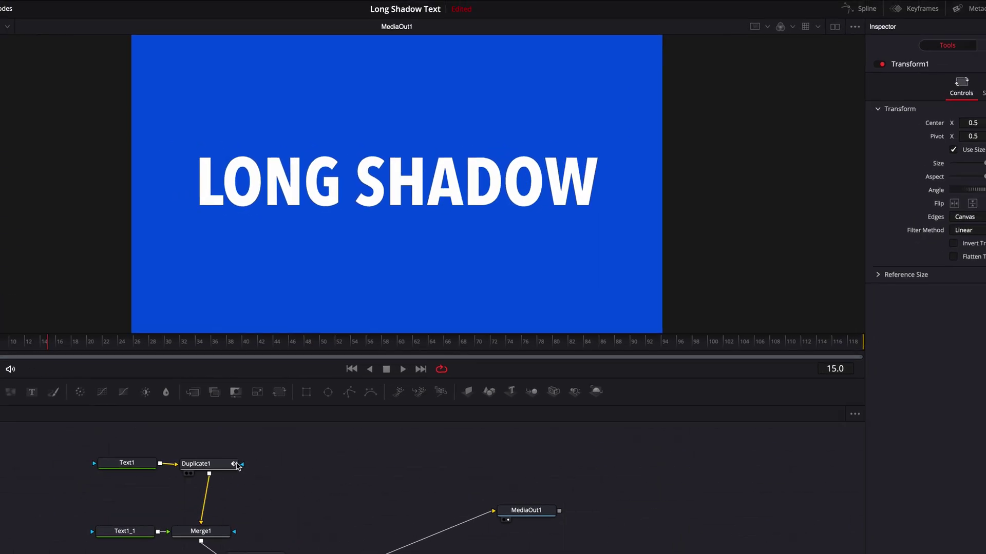
pyautogui.click(87, 342)
pyautogui.click(865, 10)
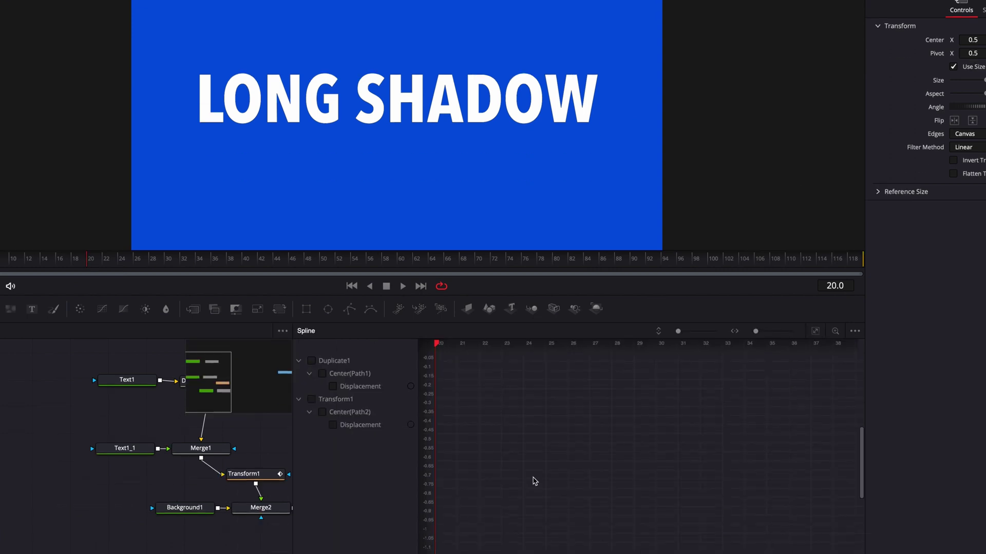
pyautogui.click(311, 306)
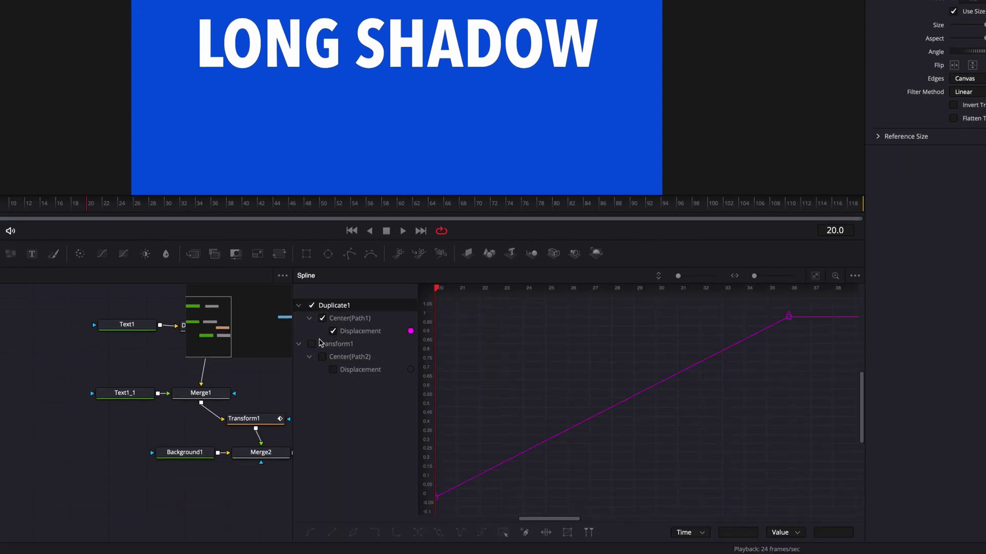
pyautogui.click(311, 344)
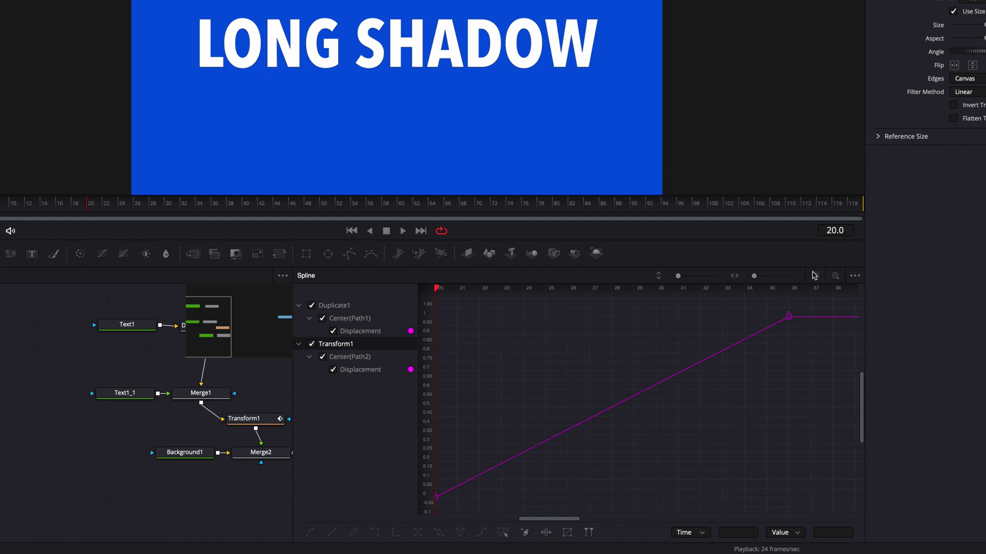
pyautogui.click(816, 277)
pyautogui.moveTo(457, 306); pyautogui.dragTo(859, 516)
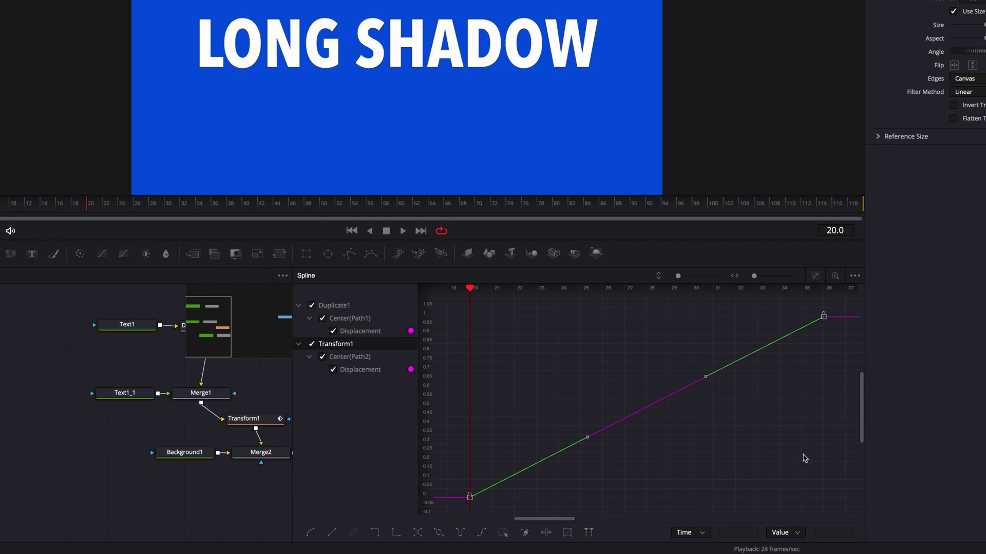
pyautogui.hotkey('shift', 's')
pyautogui.click(804, 458)
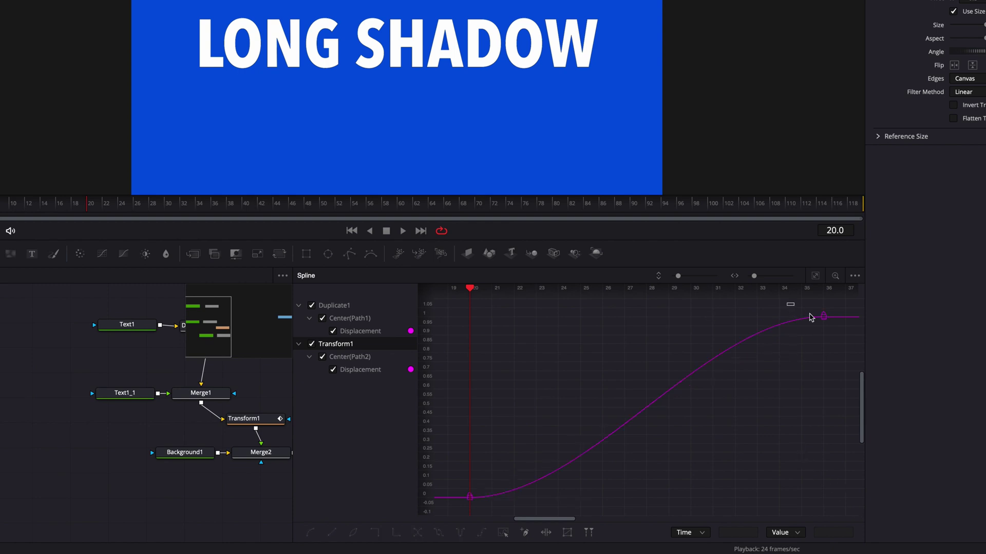
# Give the frame-36 keyframe a custom ease of Ease In 98.5 and Ease Out 50.
pyautogui.click(823, 316)
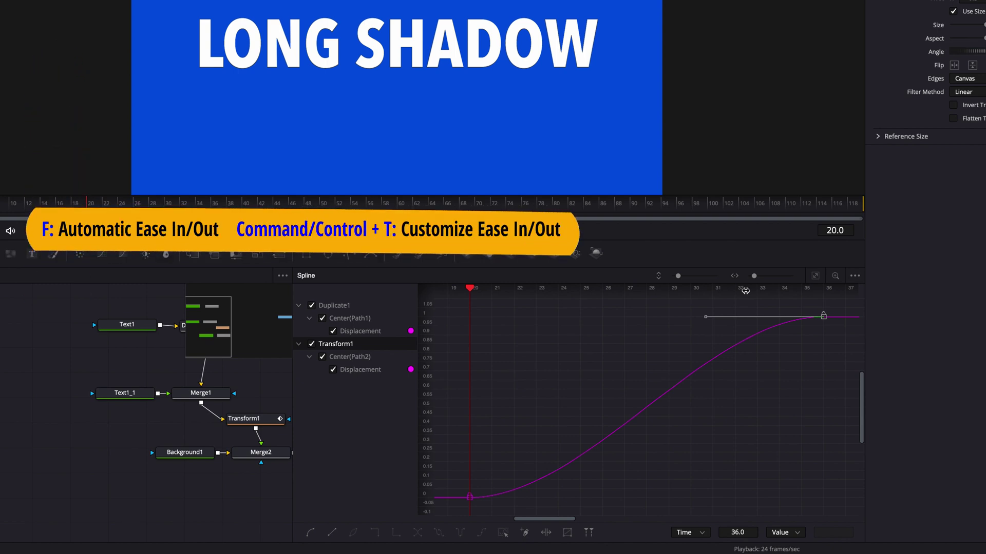
pyautogui.hotkey('ctrl', 't')
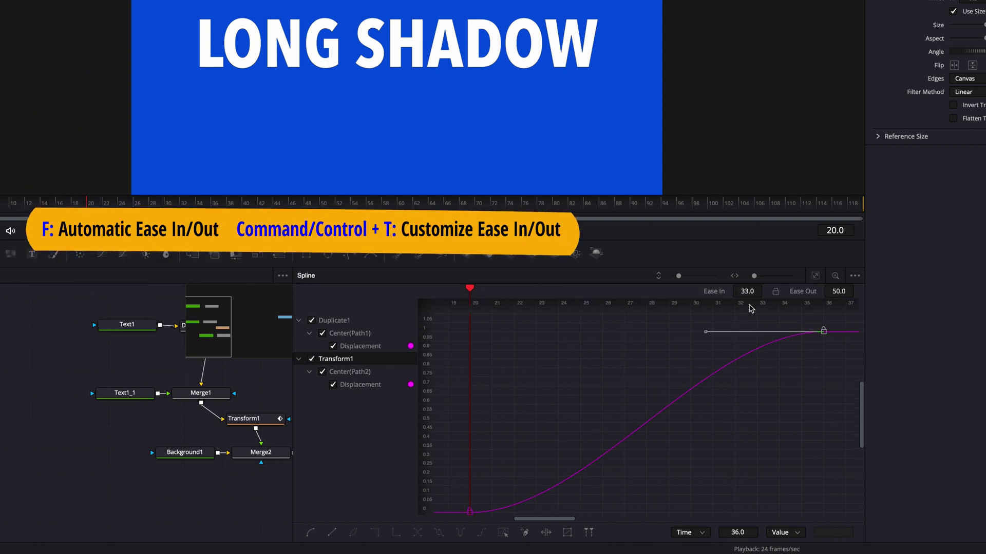
pyautogui.moveTo(748, 291)
pyautogui.mouseDown()
pyautogui.moveTo(757, 291)
pyautogui.moveTo(746, 291)
pyautogui.mouseUp()
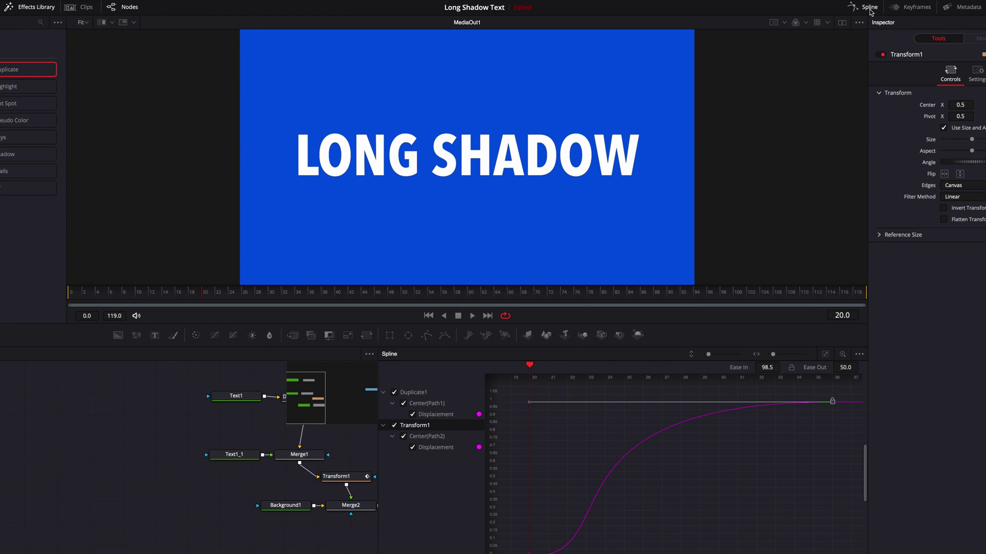
# Close the Spline editor to show the full node graph and rewind the playhead to frame 0.
pyautogui.click(869, 8)
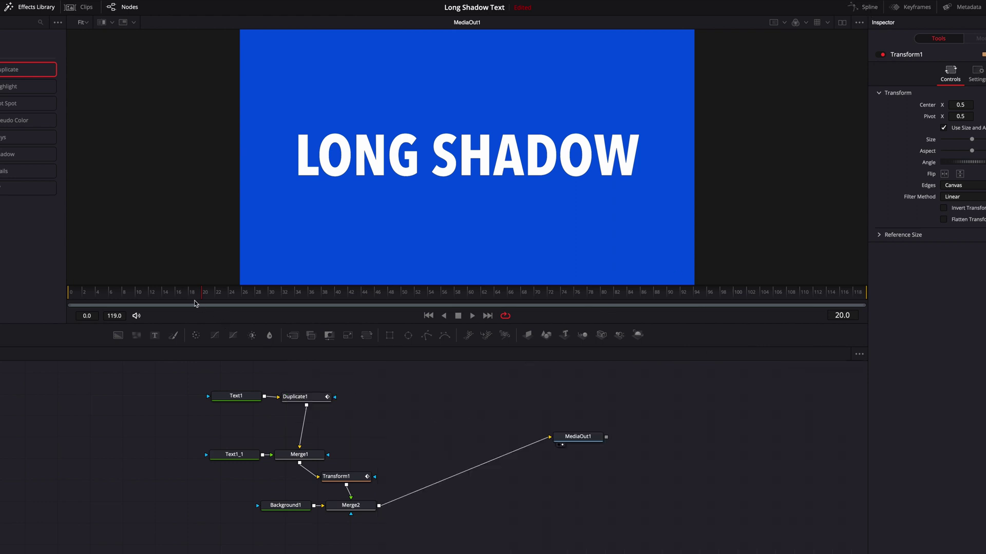
pyautogui.moveTo(180, 294); pyautogui.dragTo(52, 294)
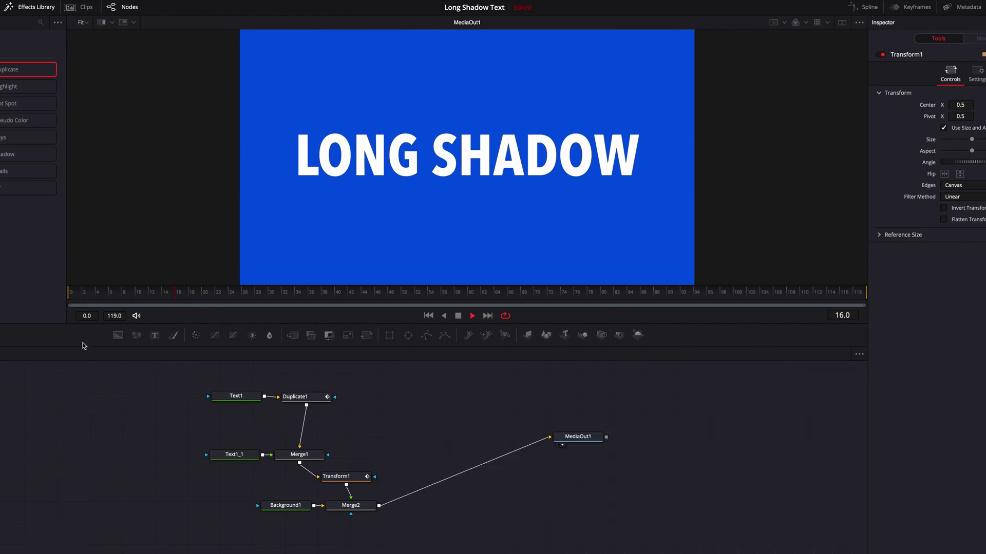